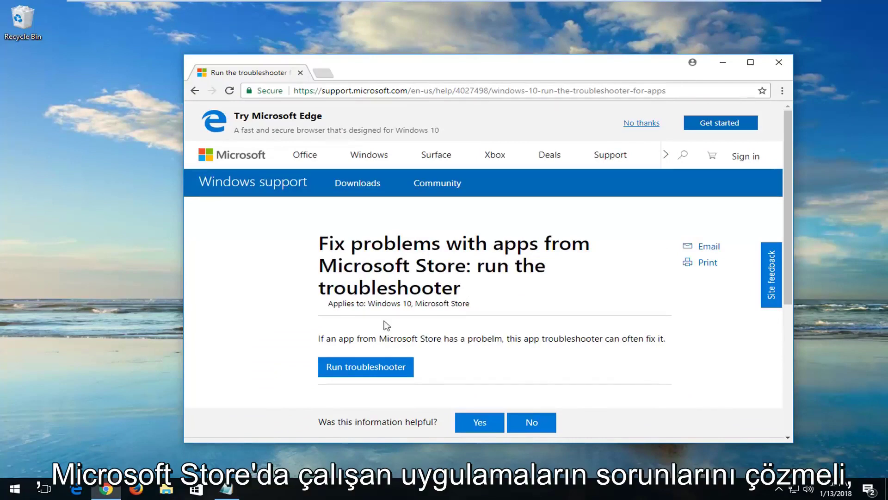
Download the Microsoft Store apps troubleshooter from the support page, open the downloaded diagcab file and minimize the browser.
left_click(342, 370)
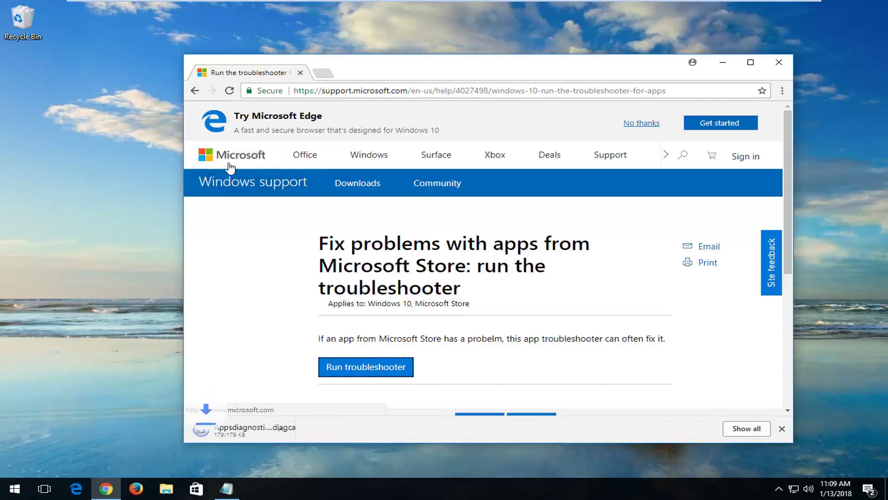
left_click(241, 434)
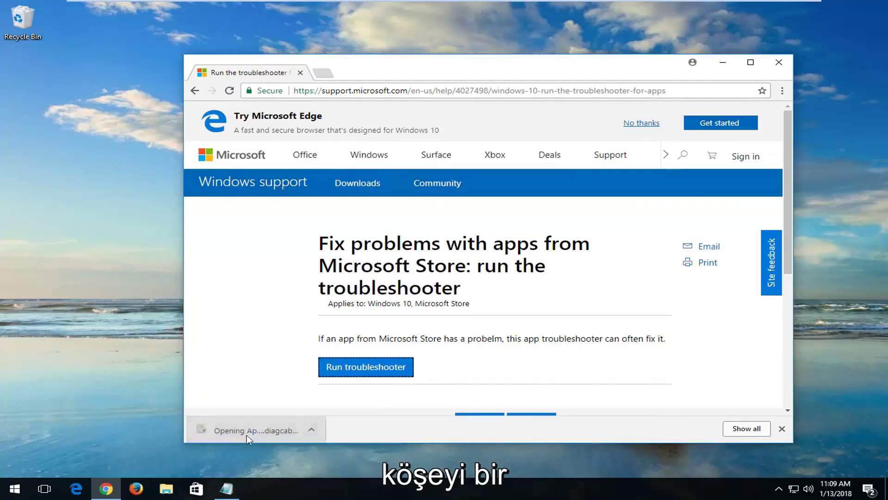
left_click(724, 66)
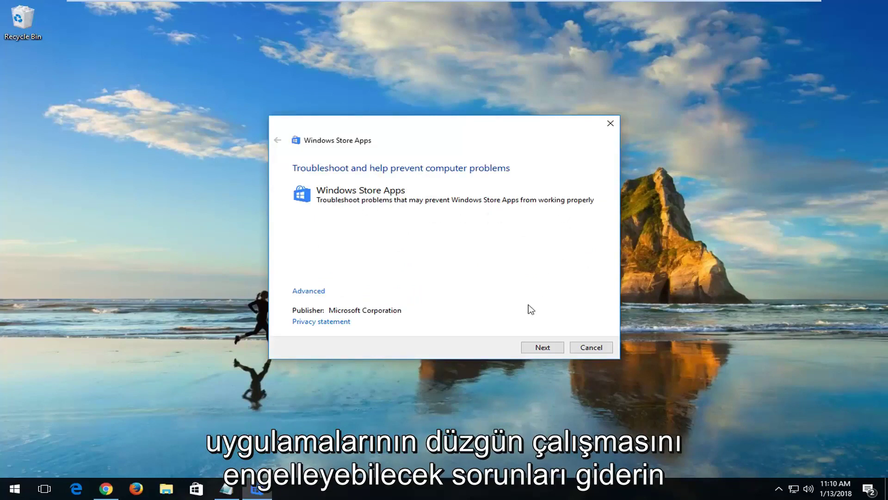
Run the Windows Store Apps troubleshooter to completion, skipping the Microsoft account sign-in, and close it.
left_click(537, 348)
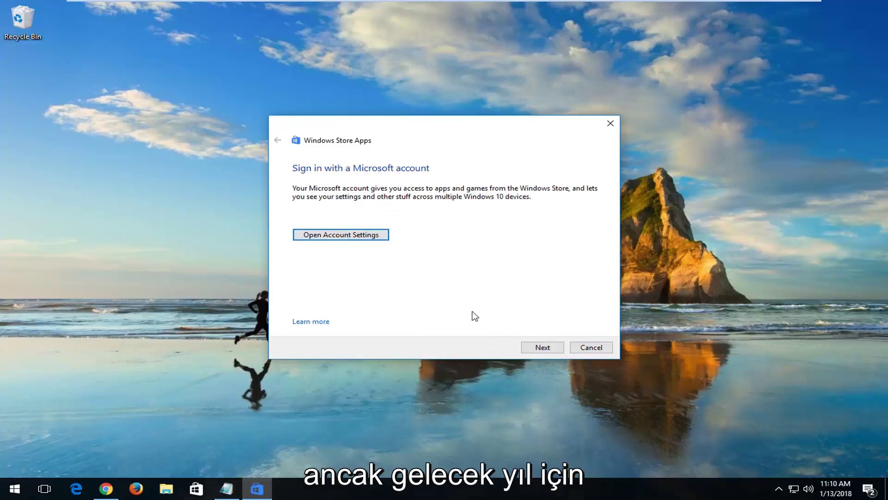
left_click(546, 348)
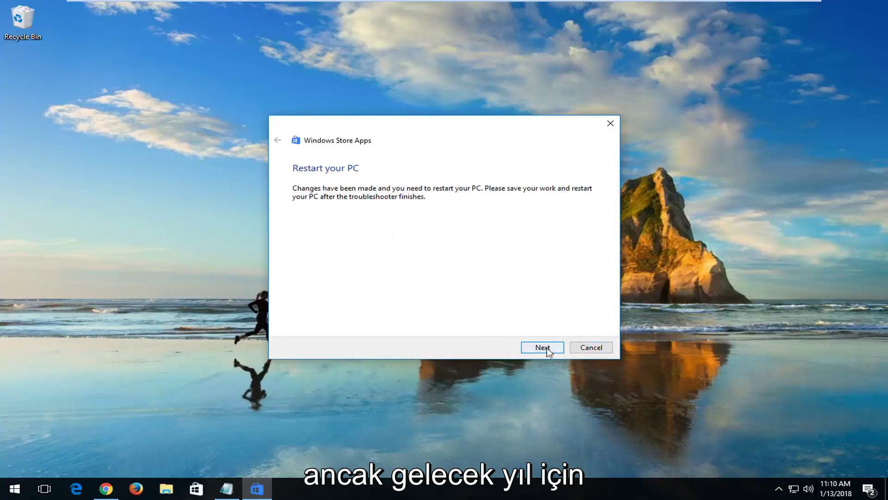
left_click(544, 348)
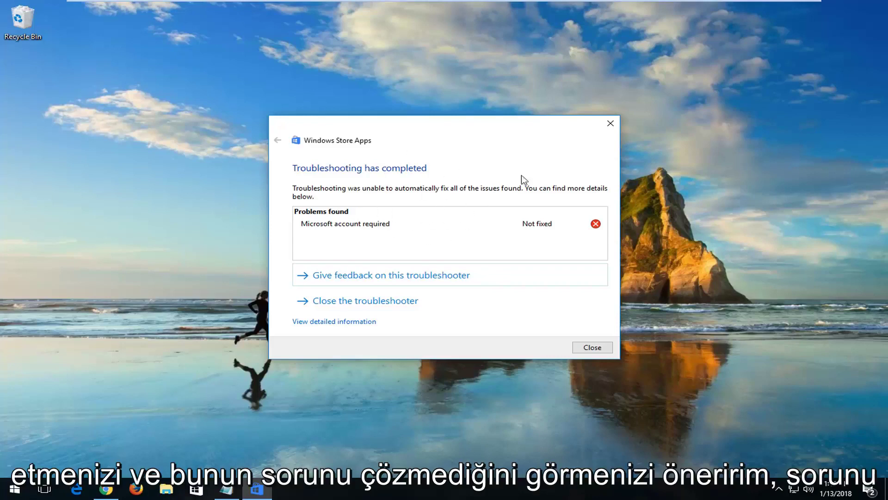
left_click(612, 124)
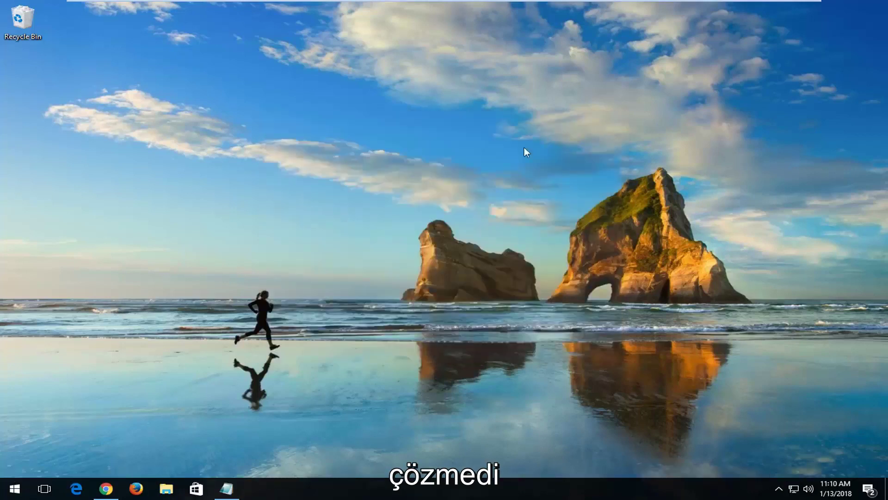
Search for Windows PowerShell, run it as administrator and allow it to make changes to the device.
left_click(14, 491)
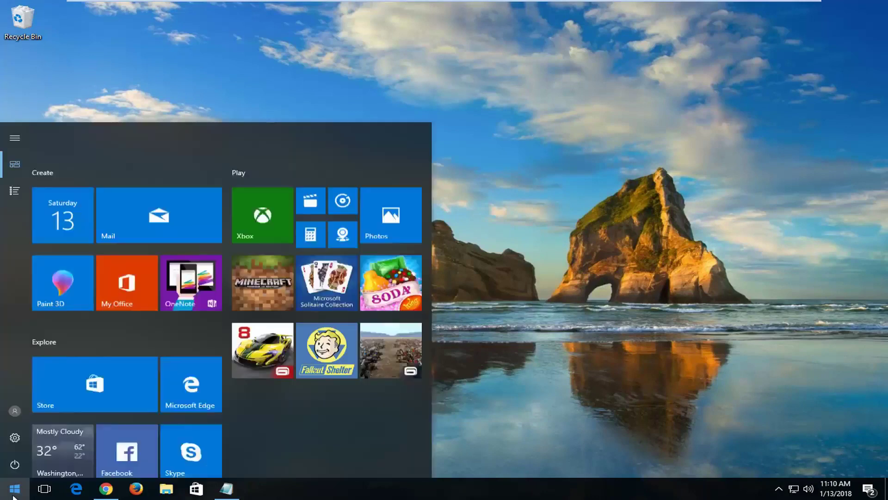
type("windiow")
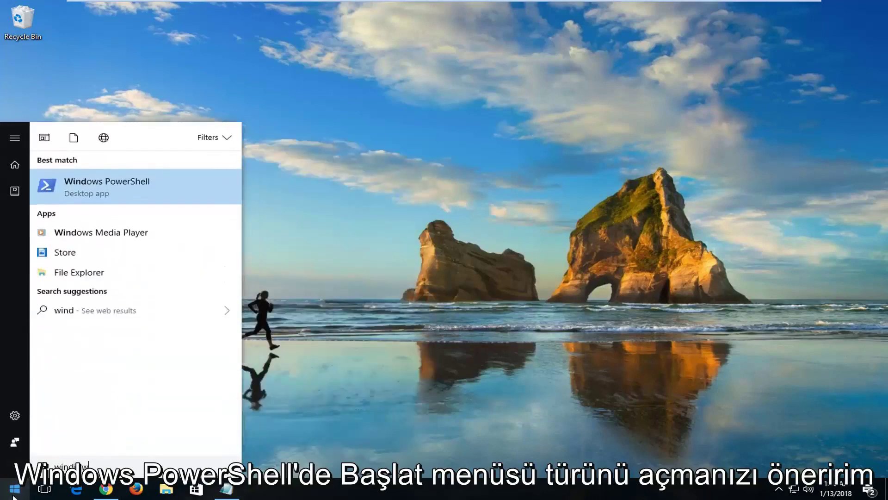
type("ows poe")
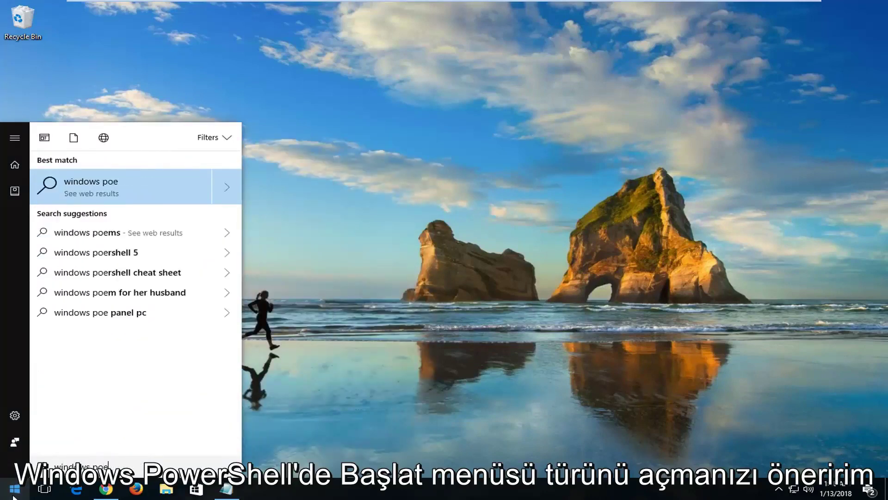
key("BackSpace")
type("wershell")
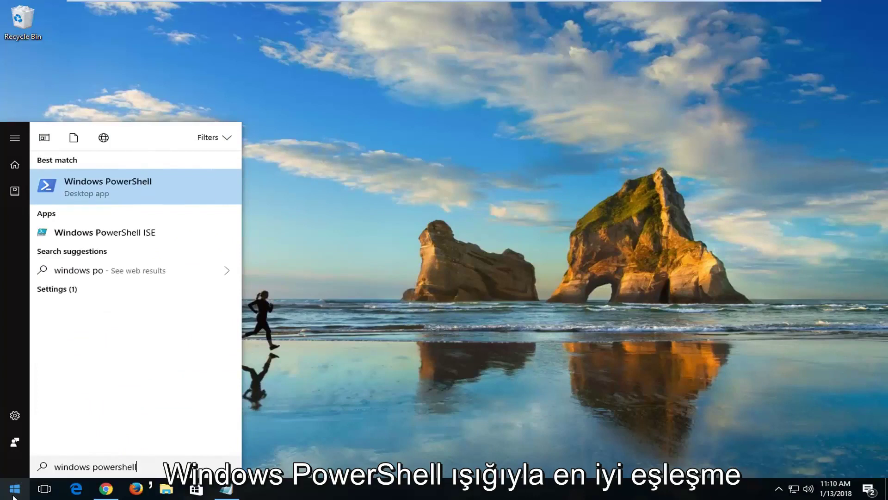
right_click(92, 191)
left_click(122, 202)
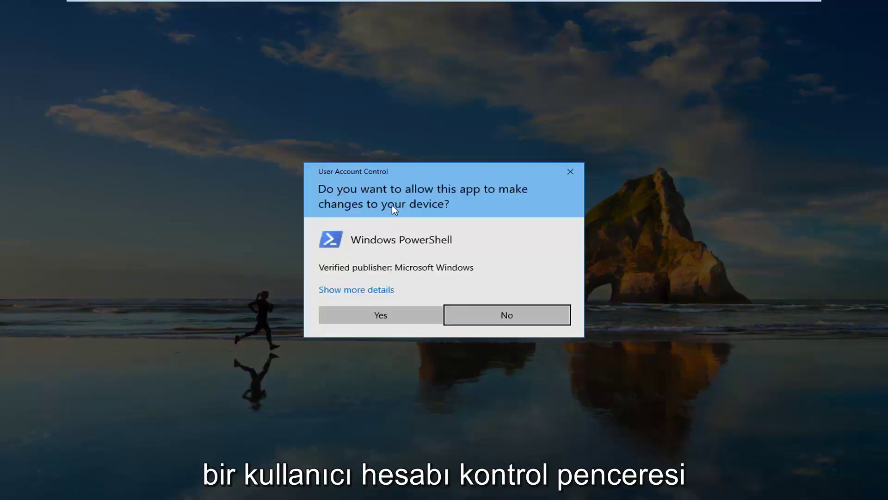
left_click(374, 315)
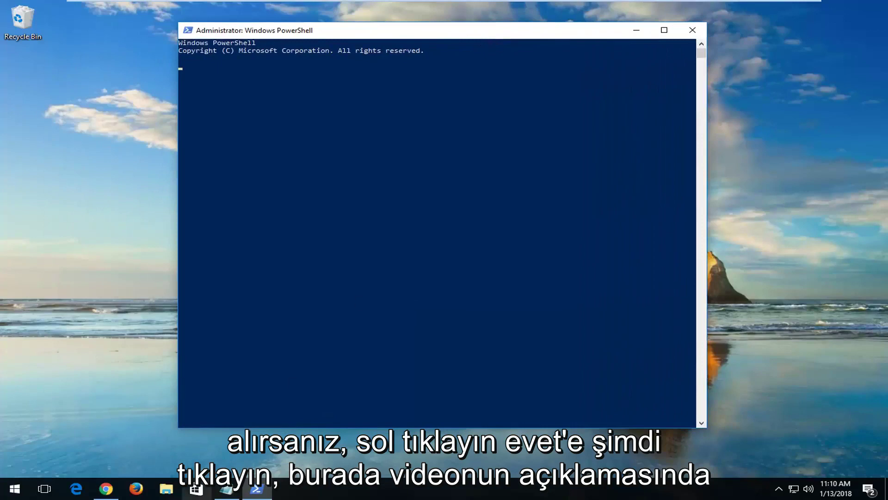
Switch to Notepad and copy the selected Get-AppXPackage command for PowerShell.
left_click(227, 489)
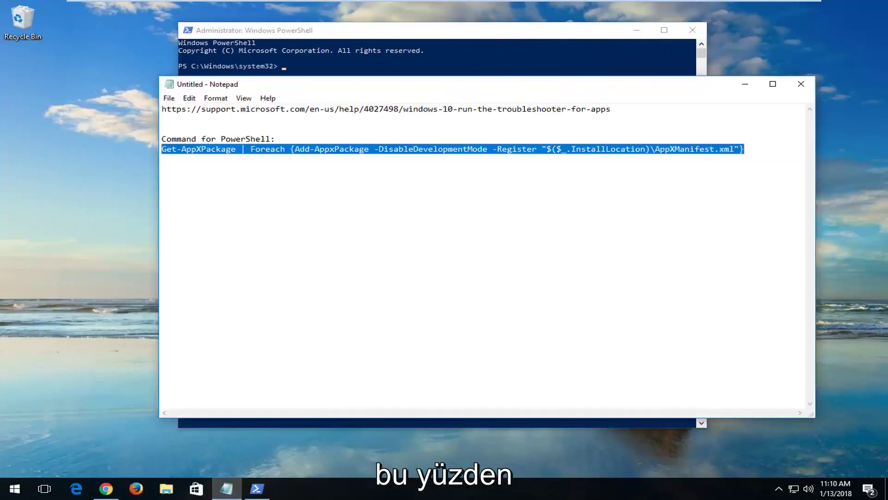
right_click(303, 155)
left_click(328, 189)
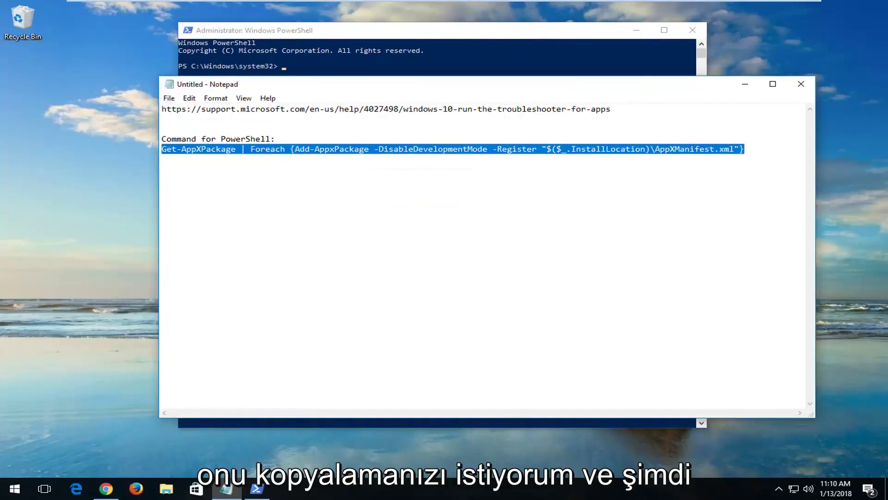
Switch to PowerShell, then paste and run Get-AppXPackage | Foreach {Add-AppxPackage -DisableDevelopmentMode -Register "$($_.InstallLocation)\AppXManifest.xml"}.
left_click(551, 30)
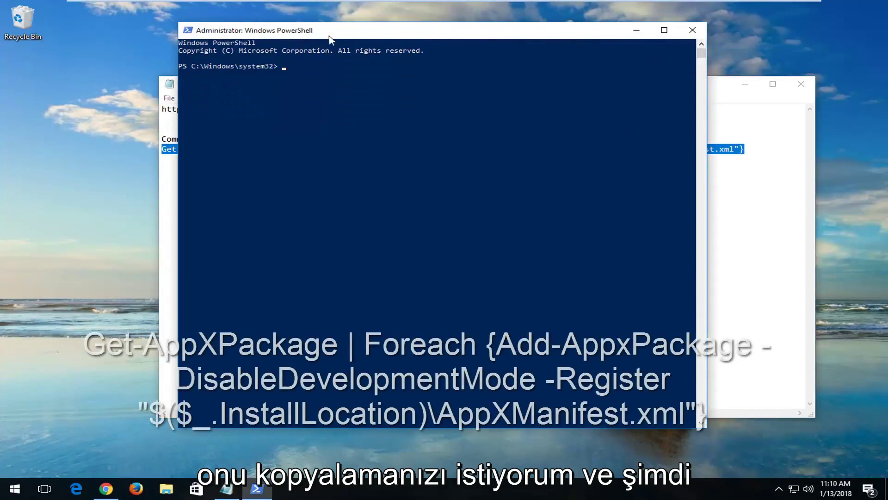
right_click(376, 33)
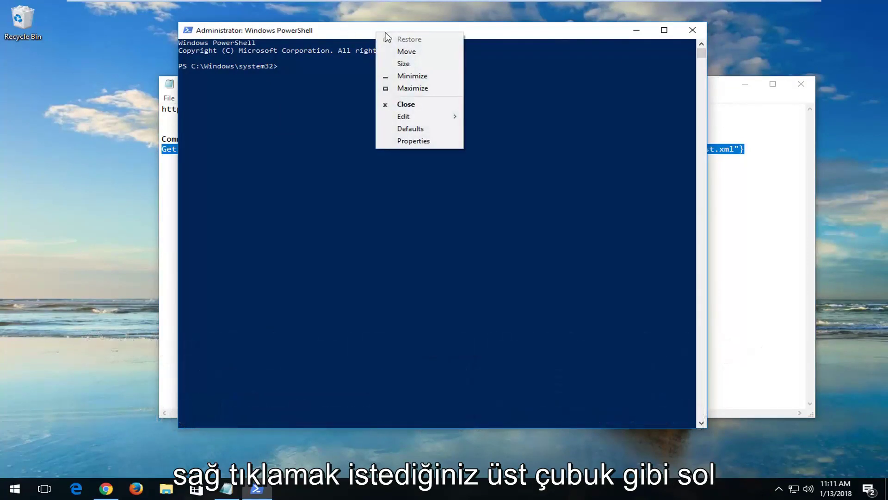
left_click(414, 119)
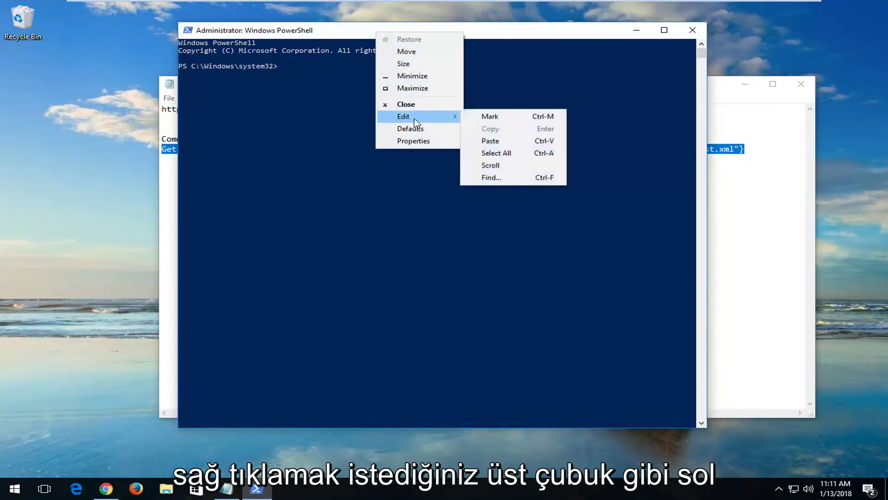
left_click(507, 143)
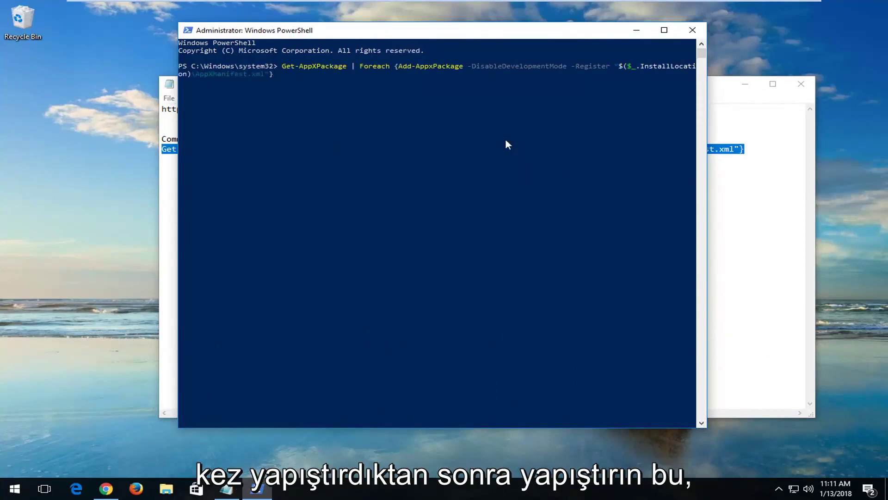
key("Return")
Minimize the Notepad window and close the PowerShell window.
left_click(759, 95)
left_click(745, 84)
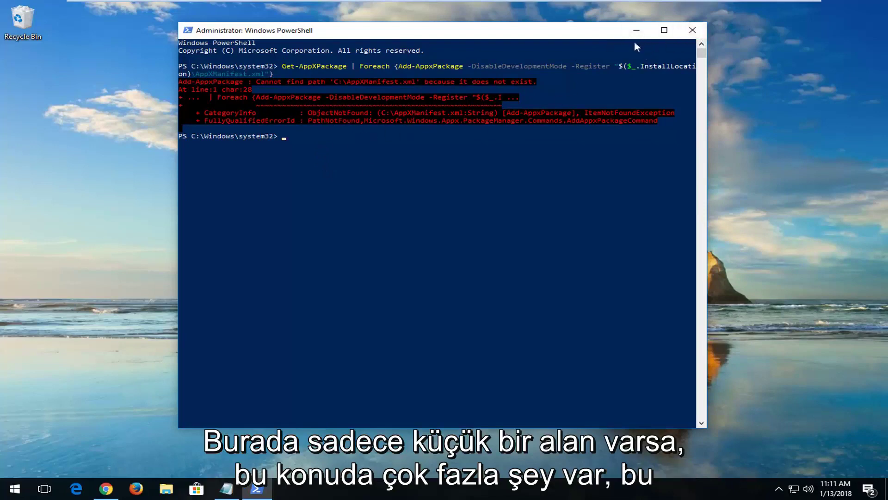
left_click(692, 31)
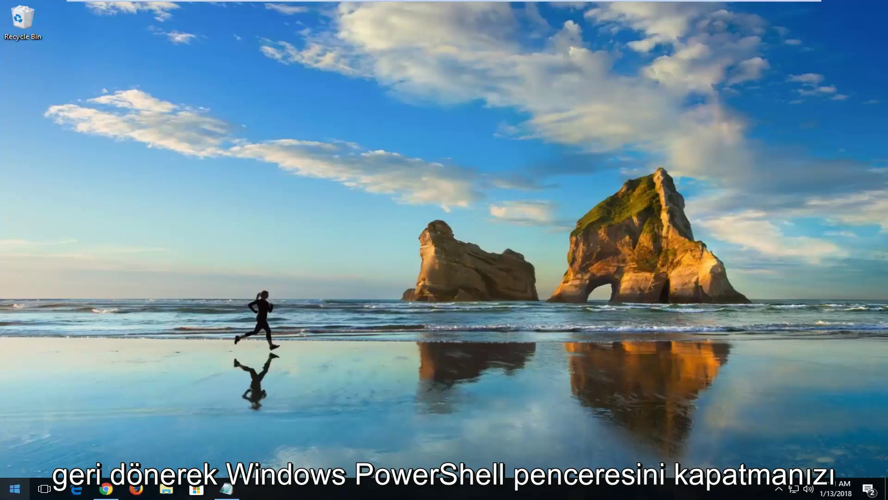
Open Microsoft Store from a search for "store", check that its Books section loads, and close it.
left_click(10, 493)
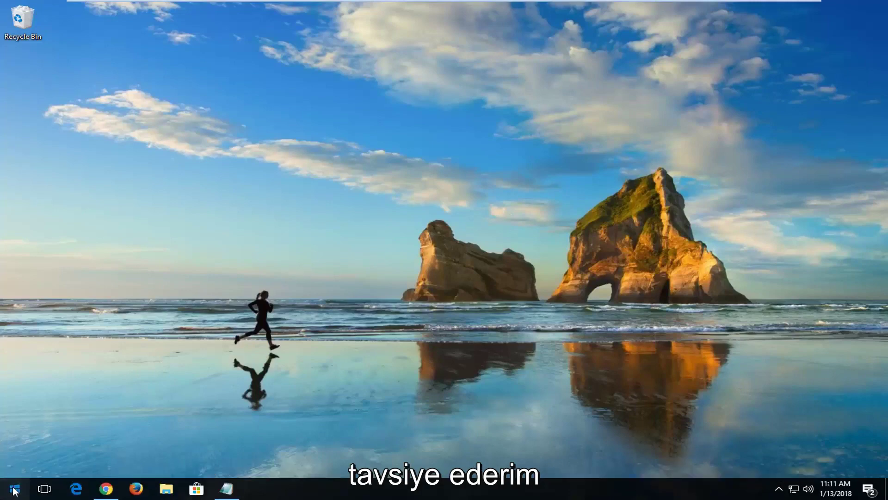
type("store")
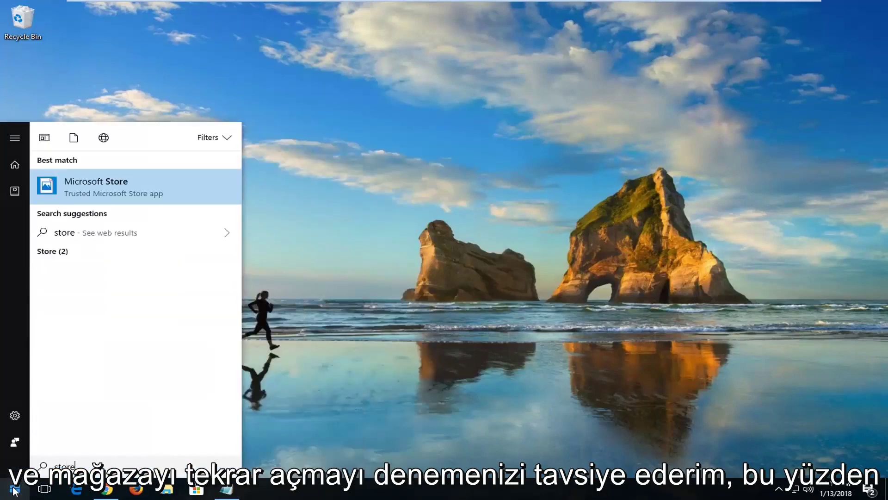
left_click(112, 192)
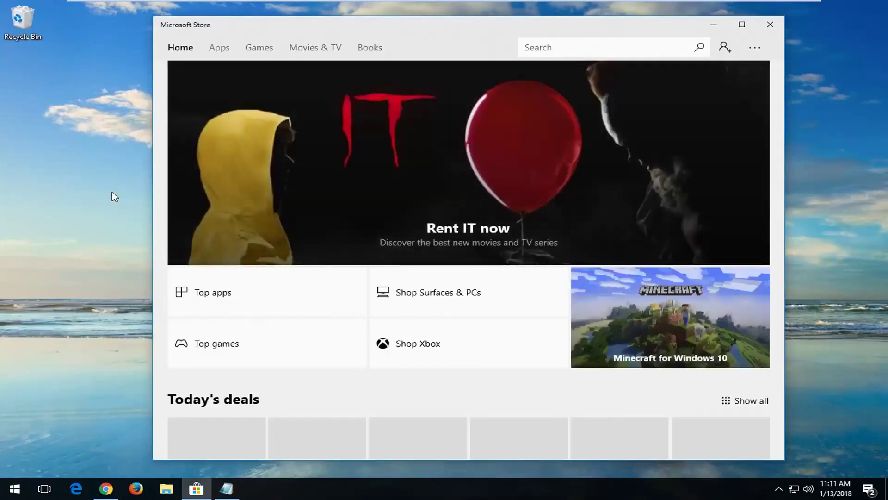
left_click(370, 47)
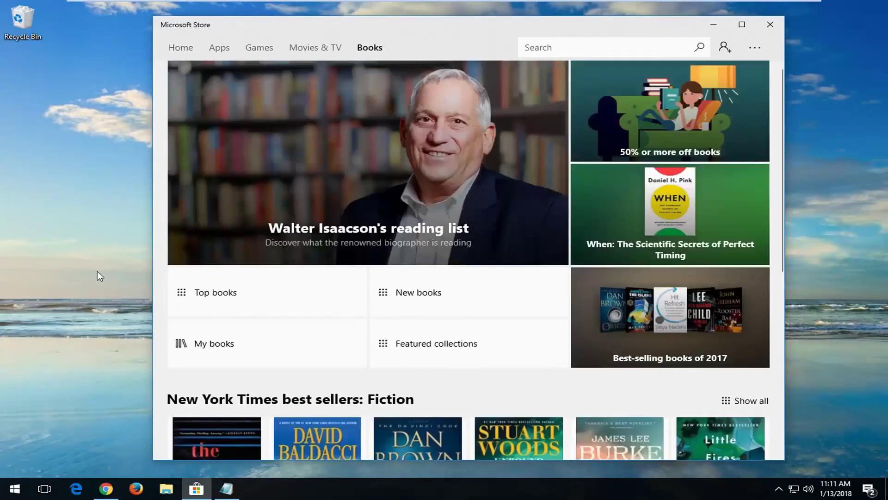
left_click(761, 25)
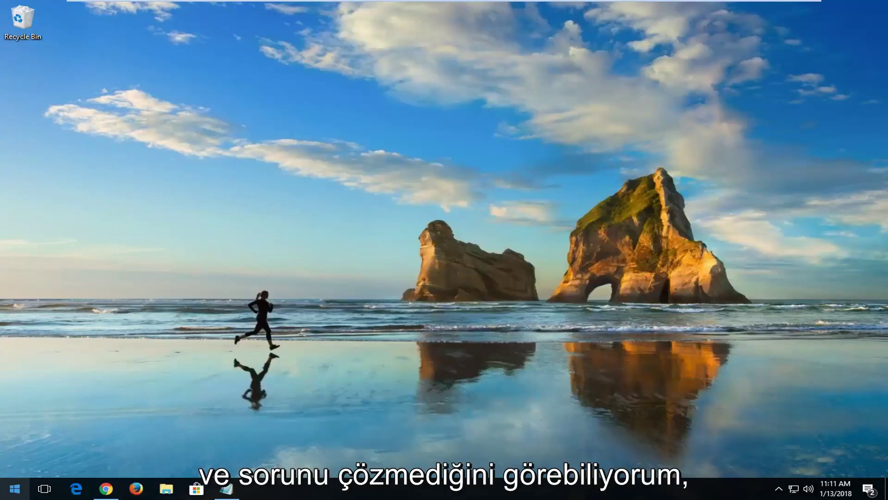
Search for "system restore", open the Create a restore point settings to review System Protection, and close them.
left_click(12, 491)
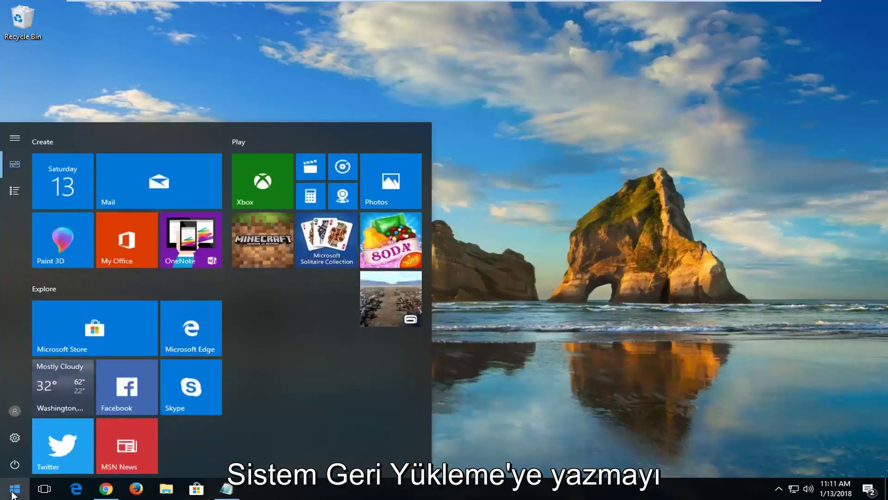
type("system restore")
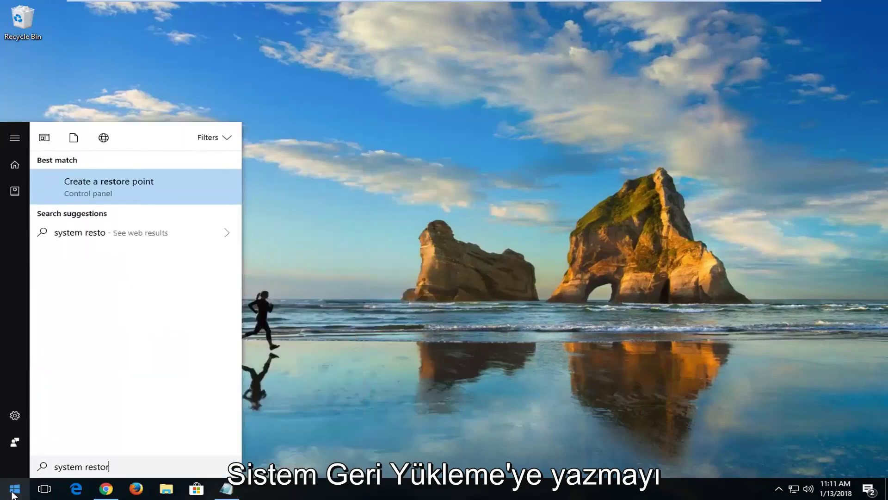
left_click(91, 194)
left_click_drag(240, 96, 354, 102)
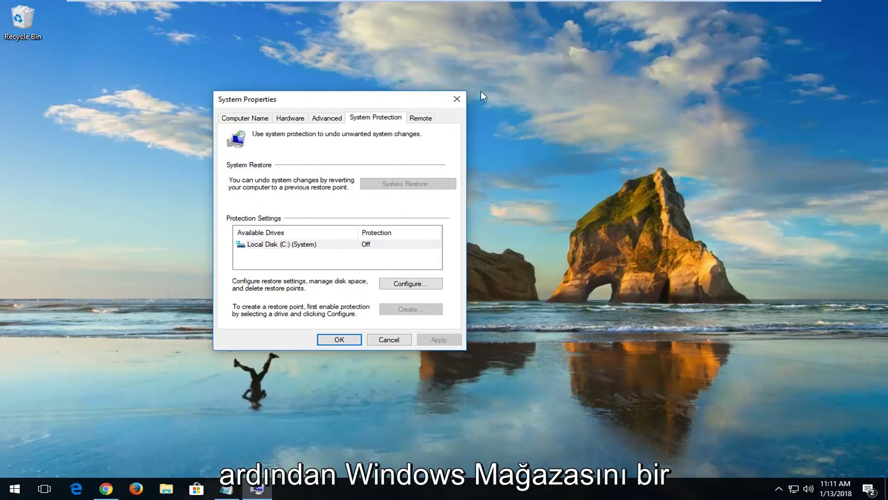
left_click(455, 100)
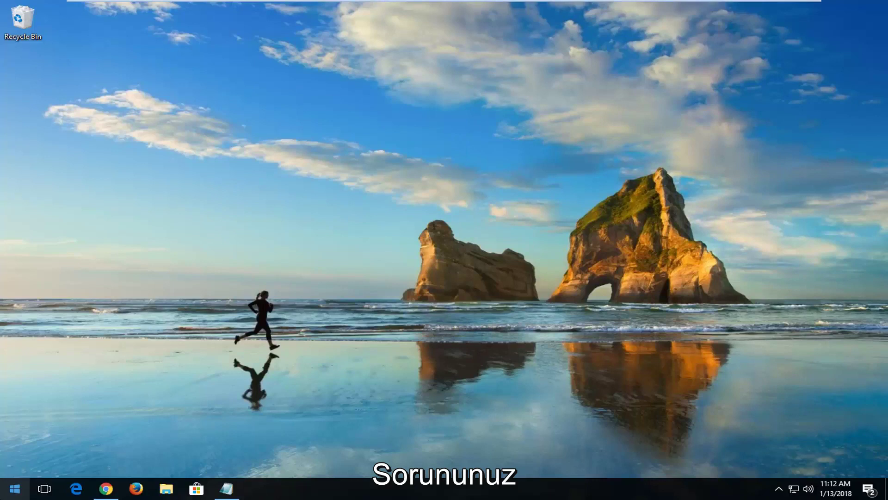
Search for cmd, run Command Prompt as administrator and allow it to make changes to the device.
left_click(19, 489)
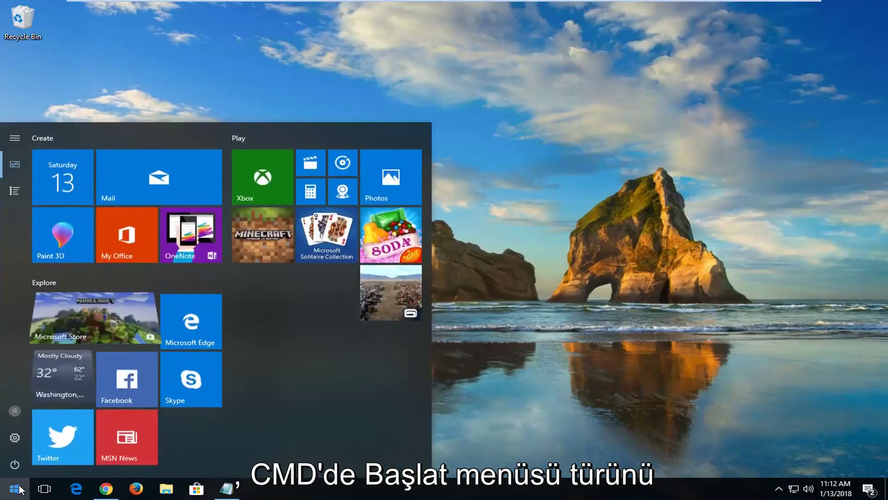
type("cmd")
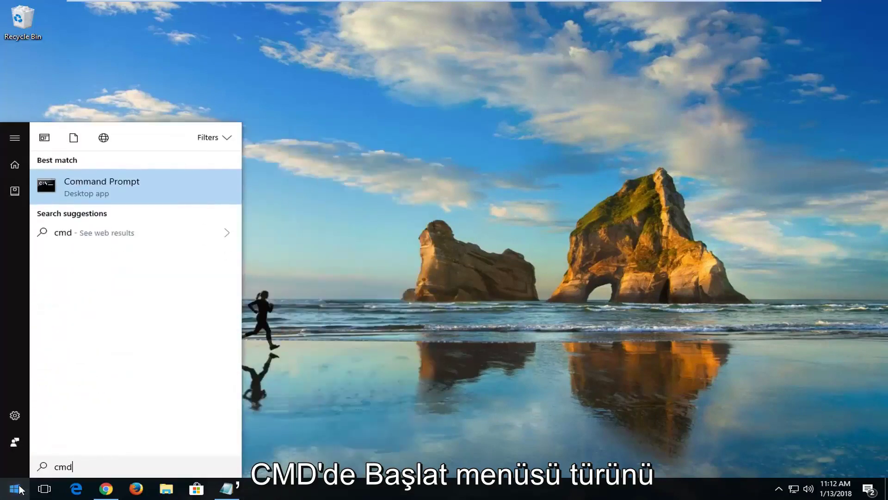
right_click(104, 190)
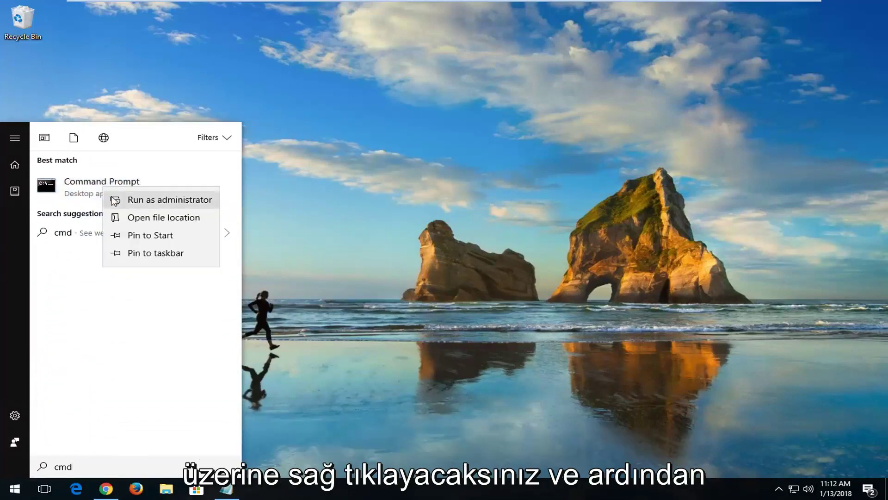
left_click(135, 201)
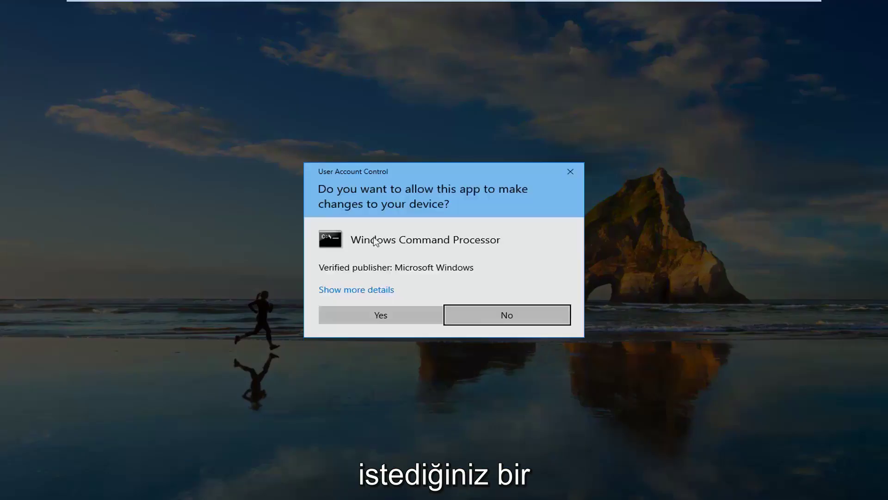
left_click(373, 313)
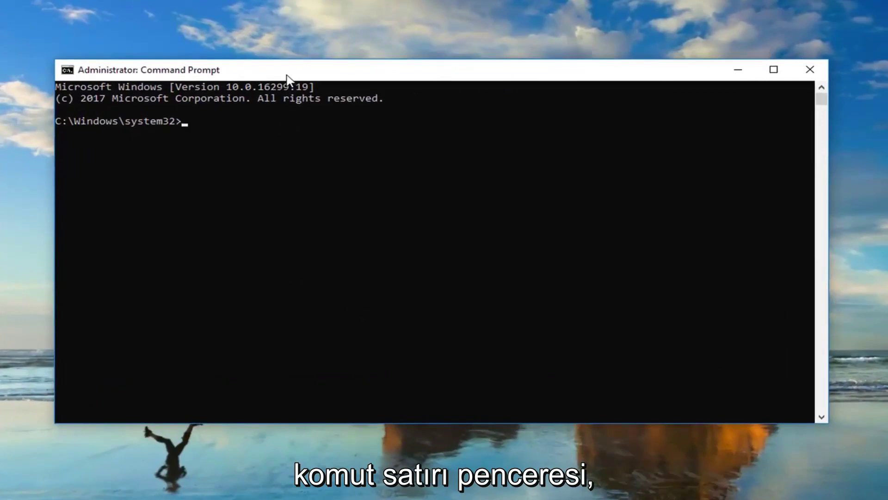
Run the system file check with the command sfc /scannow.
type("sfc")
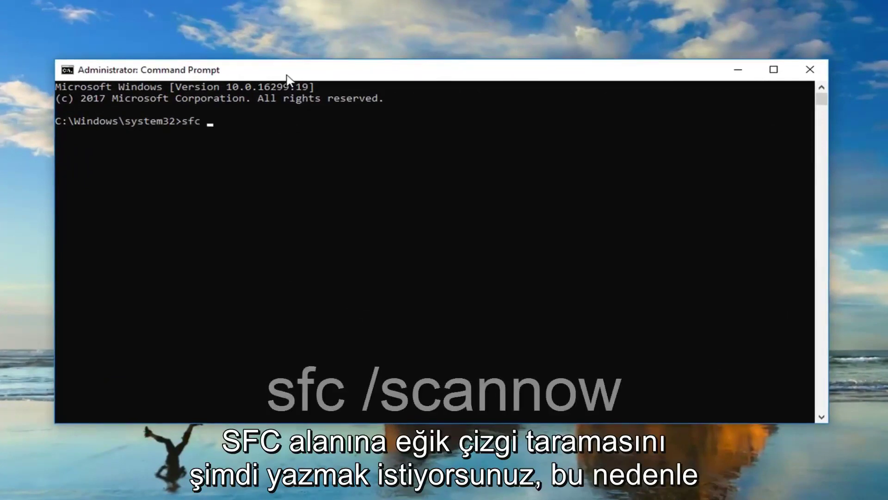
type(" /scannow")
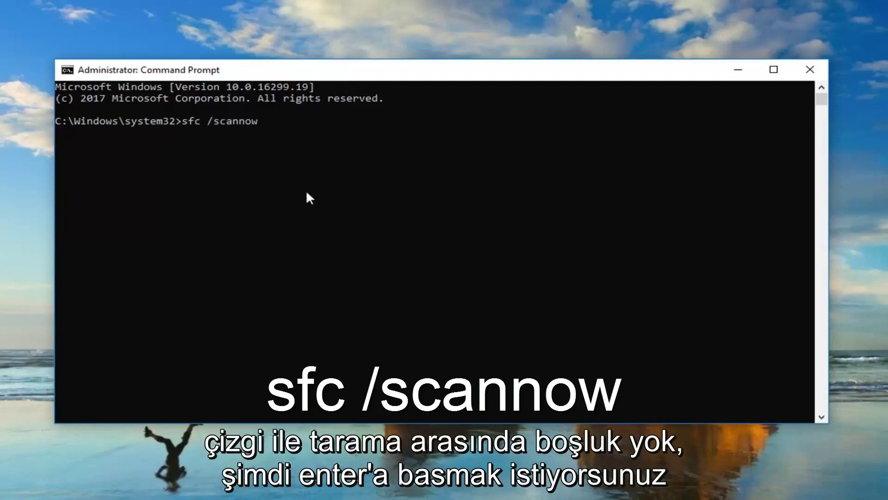
key("Return")
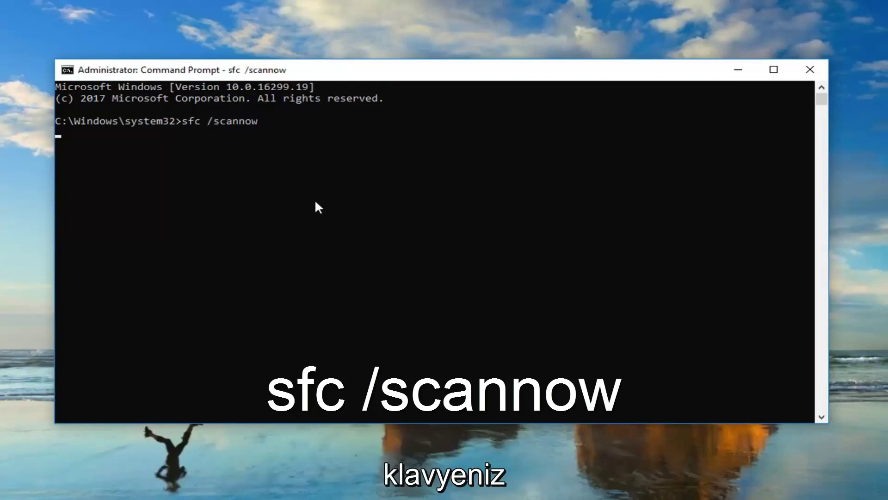